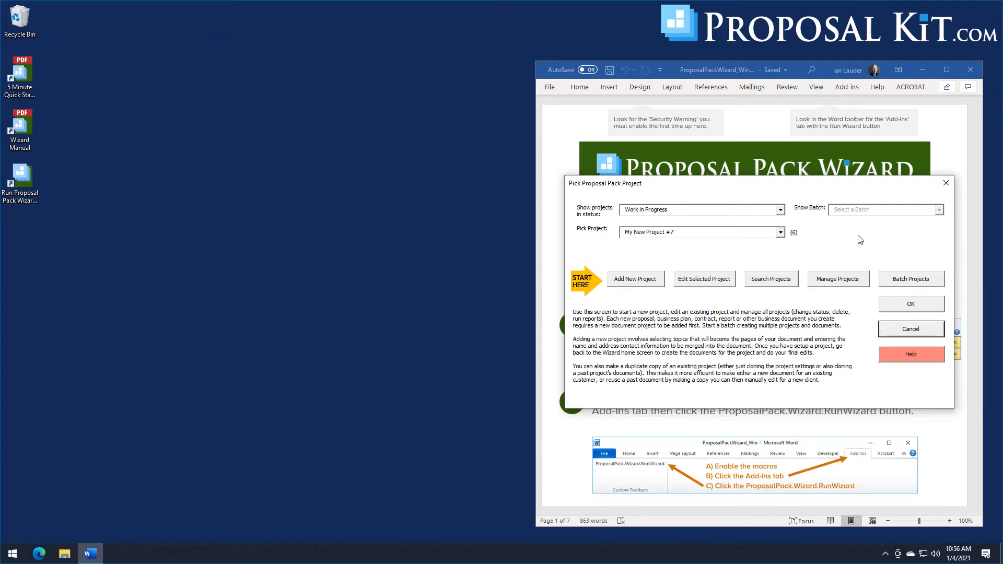
Step: Look through the available projects and the project status filter options in the project picker
click(781, 233)
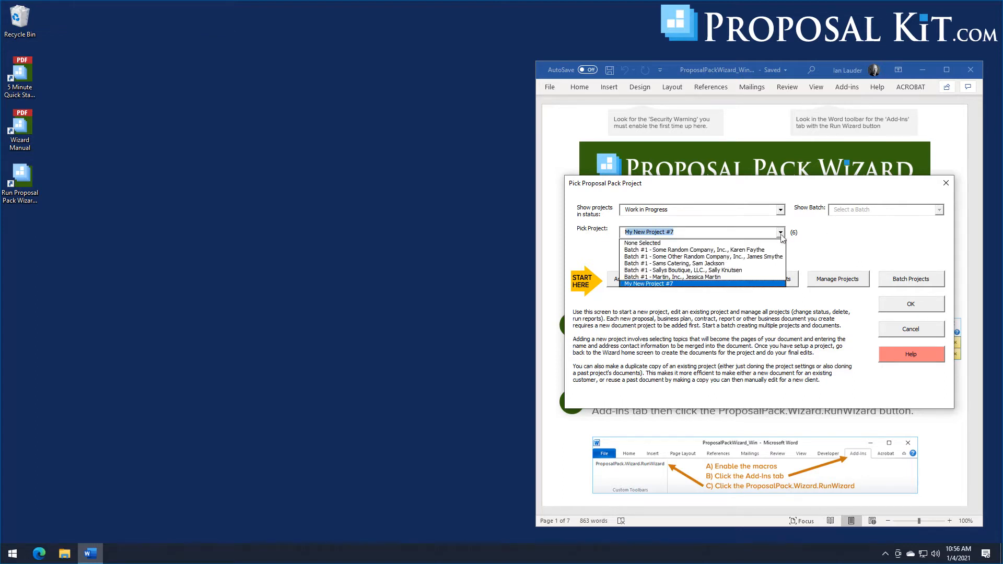
click(820, 249)
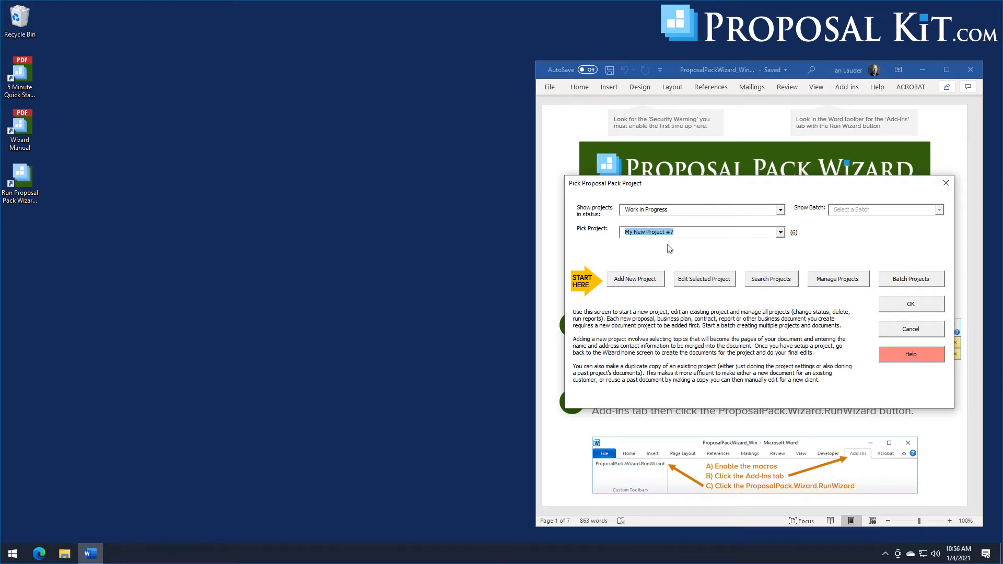
click(780, 233)
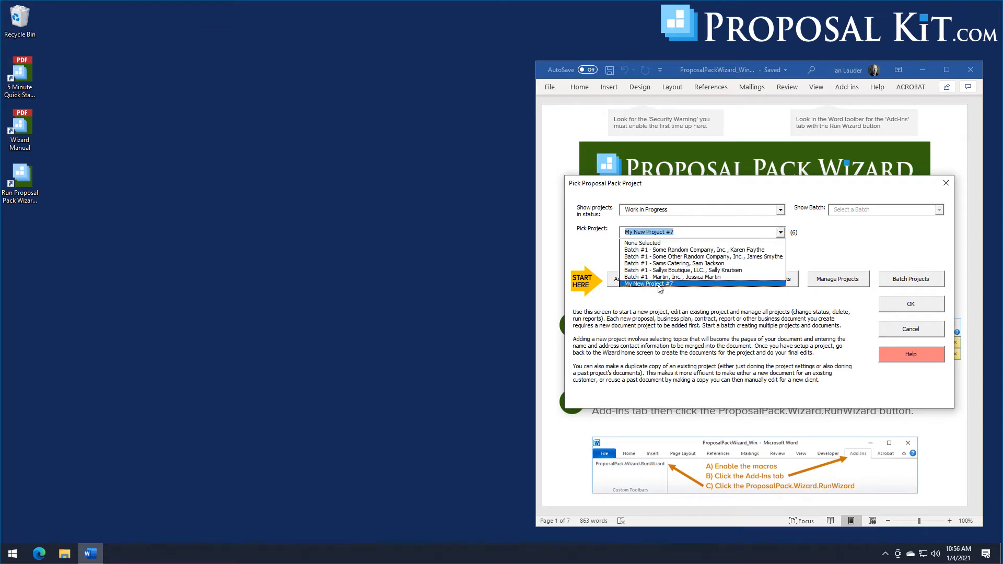
click(821, 231)
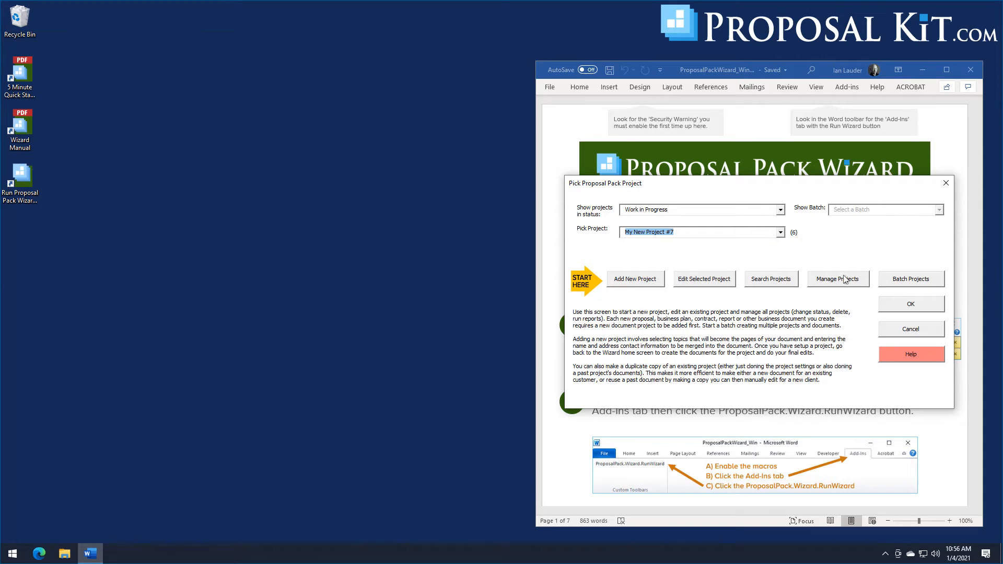
click(781, 211)
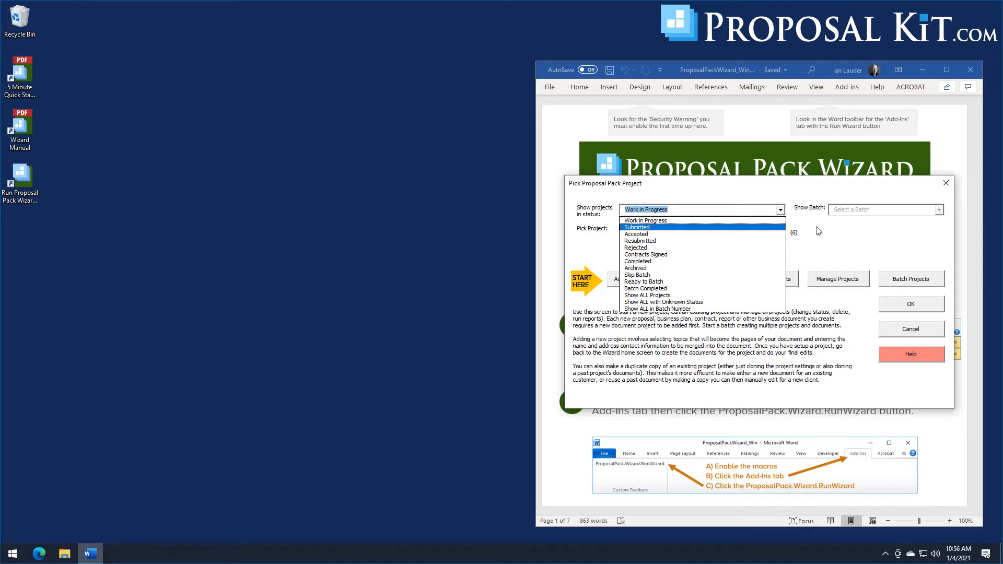
click(849, 244)
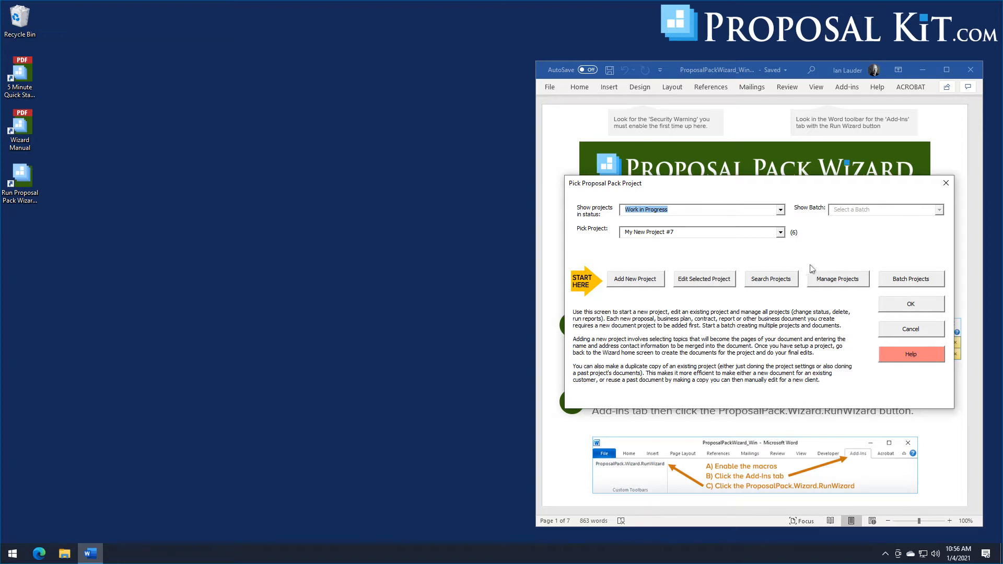
Step: Open the project manager and list projects of every status with Show ALL Projects
click(857, 285)
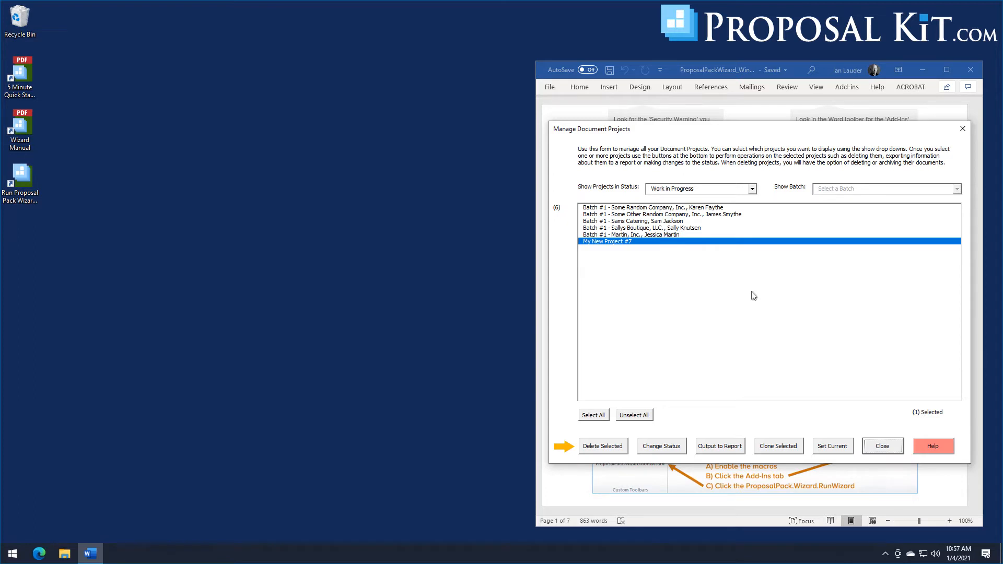
click(753, 190)
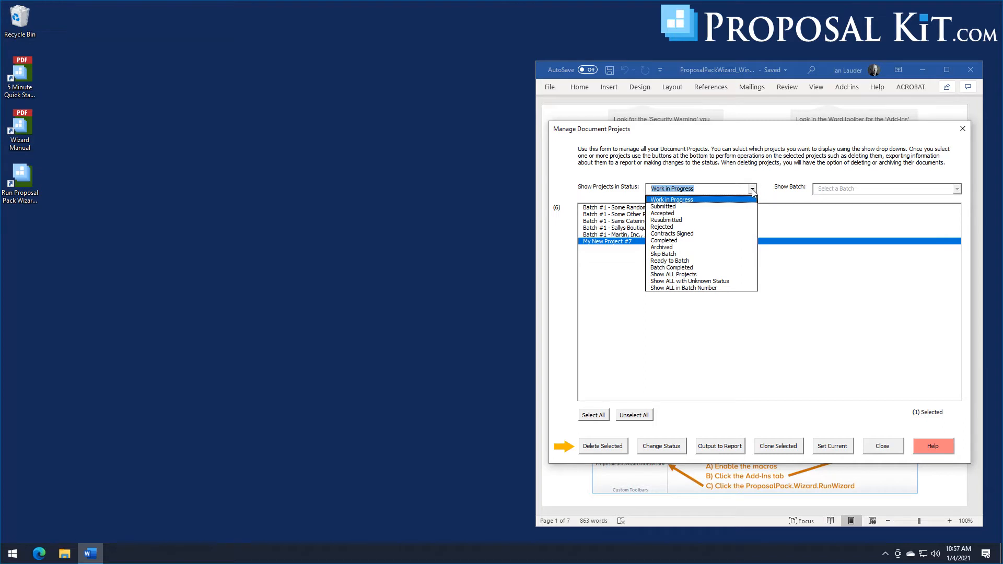
click(675, 277)
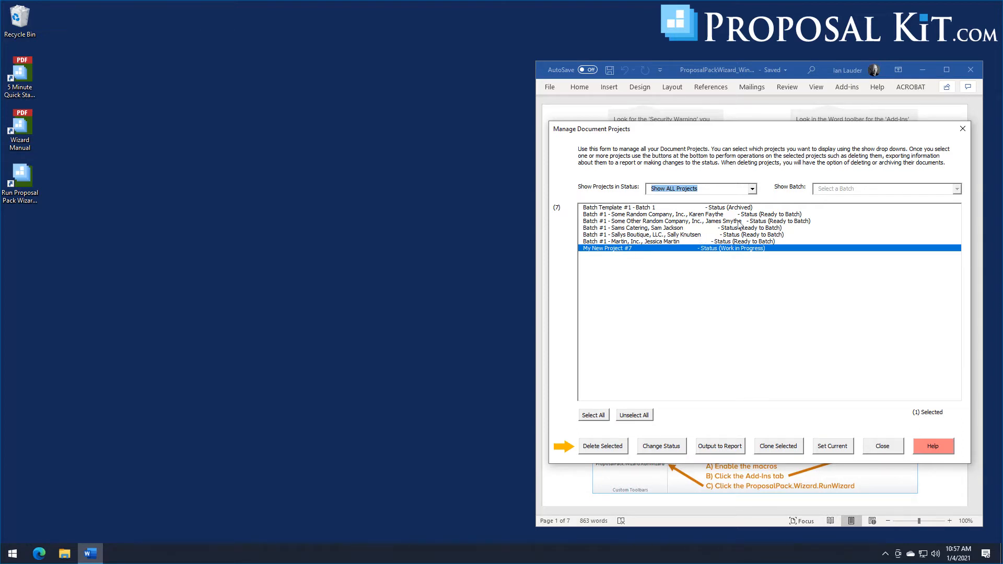
Step: Filter the managed projects by Work in Progress, and return the list to Show ALL Projects
click(753, 192)
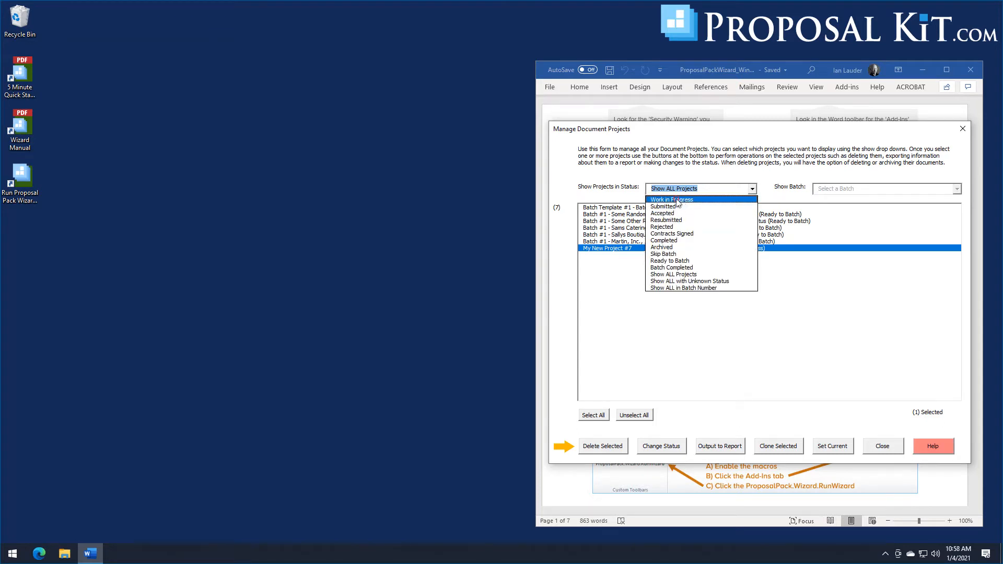
click(677, 201)
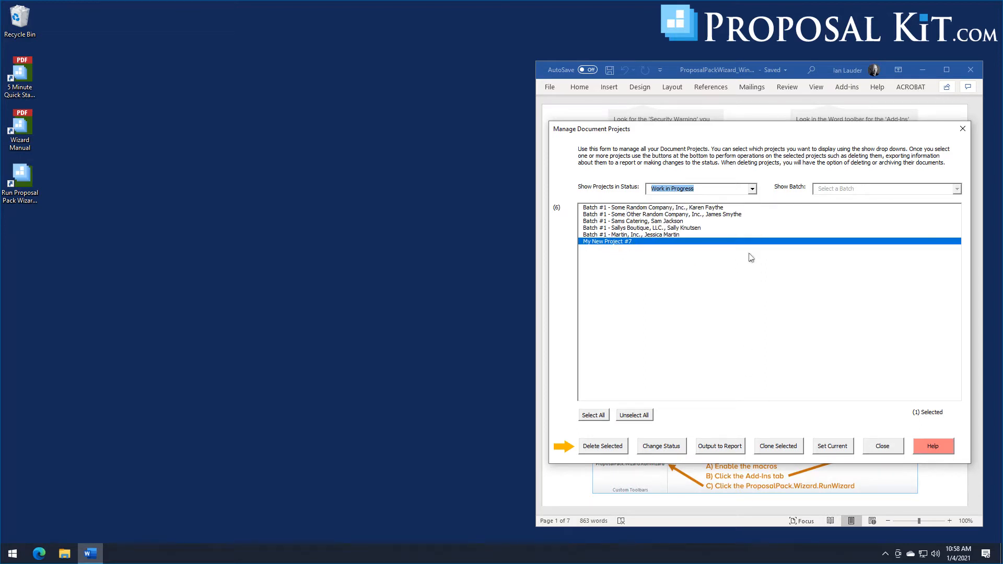
click(752, 189)
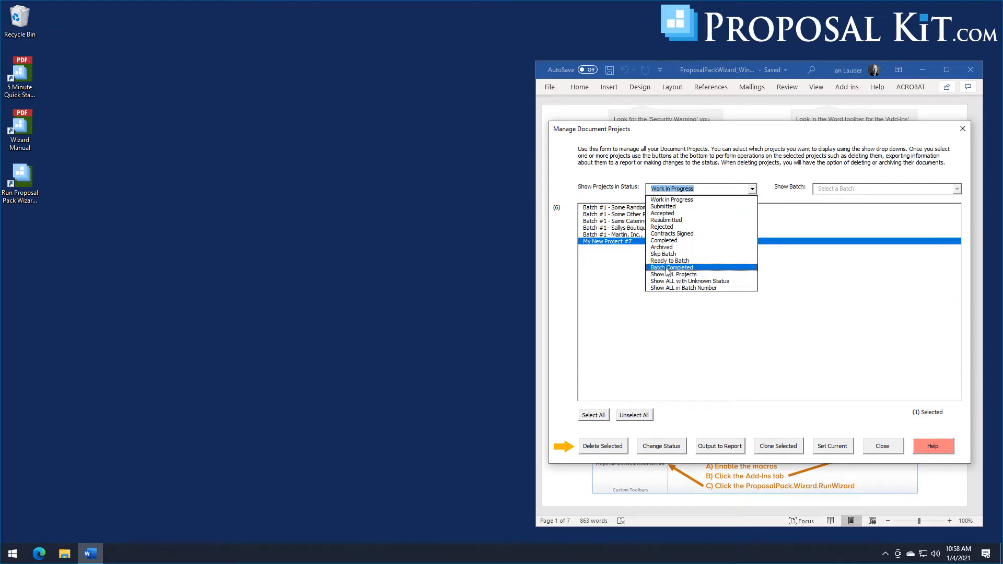
click(670, 274)
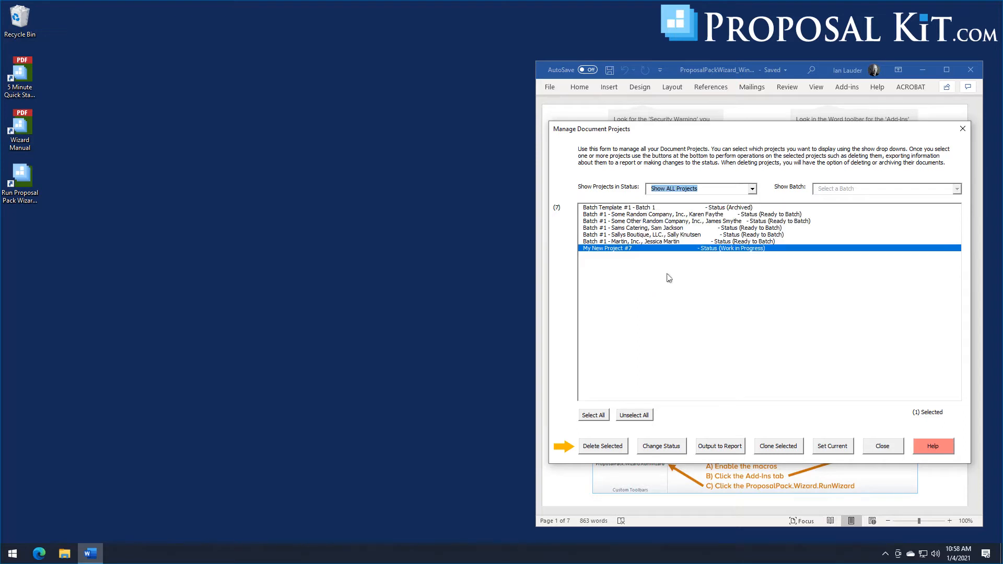
Step: Output all listed projects to a report, overwriting the existing ProposalProjects spreadsheet, and review its columns
click(593, 415)
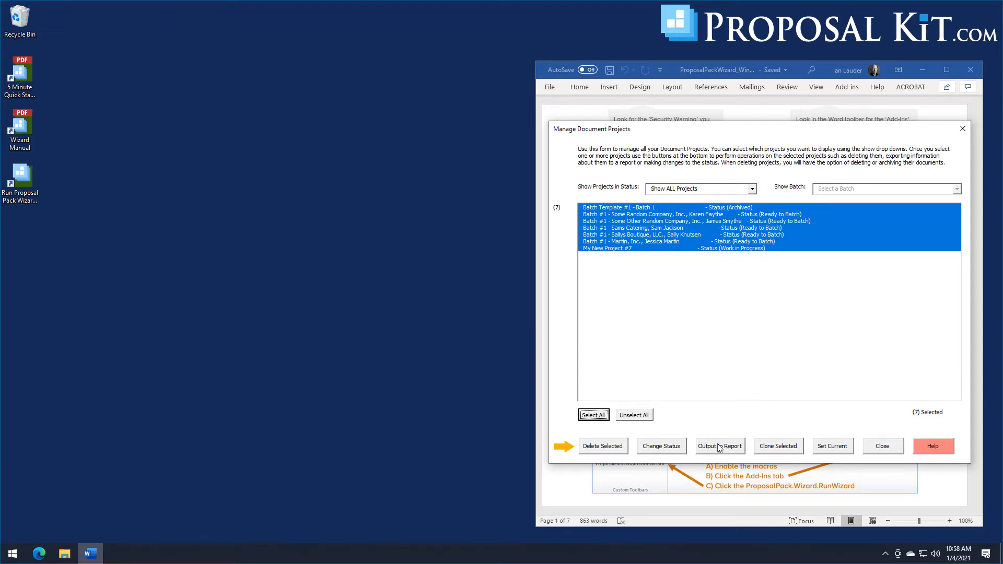
click(720, 449)
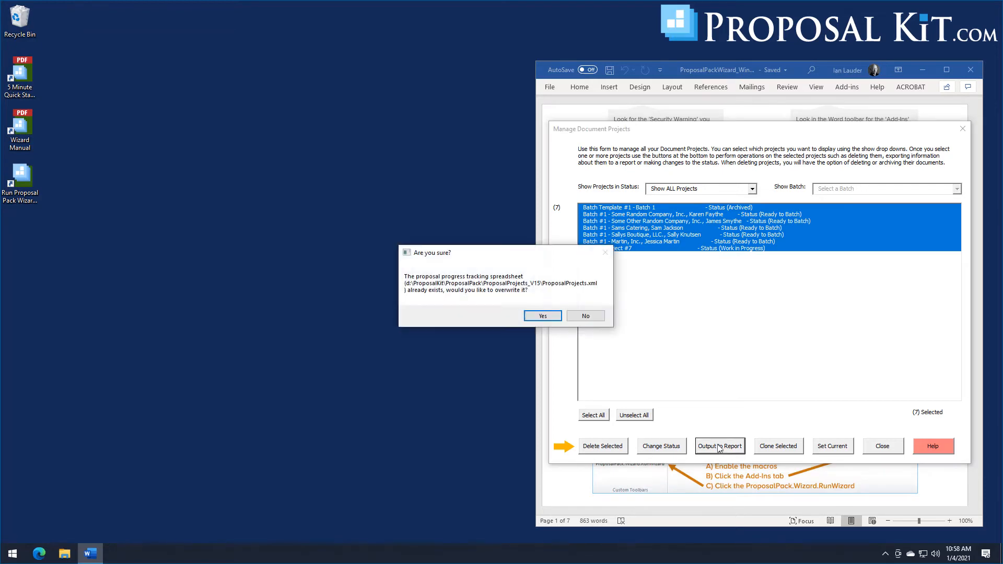
click(554, 315)
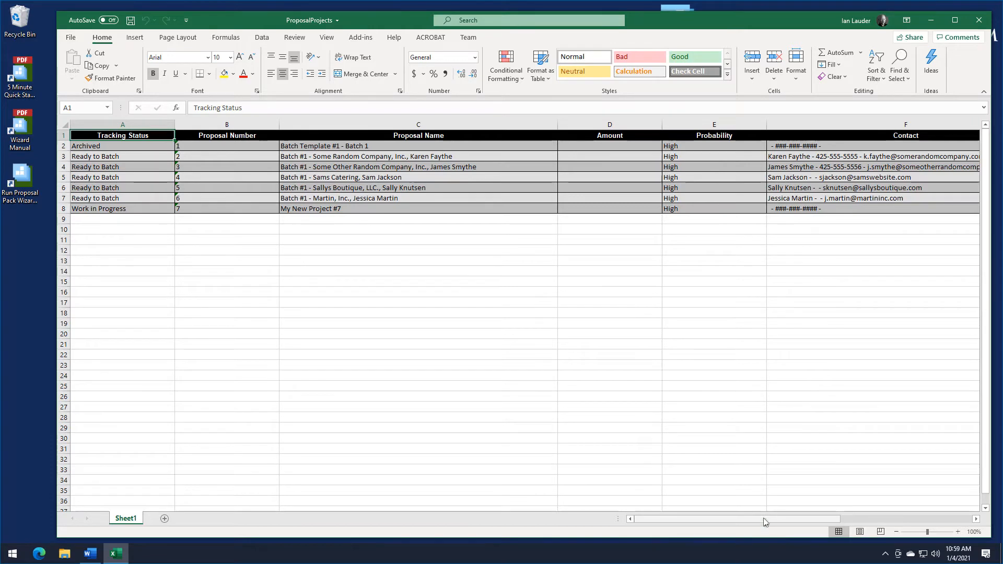
drag(764, 523, 821, 522)
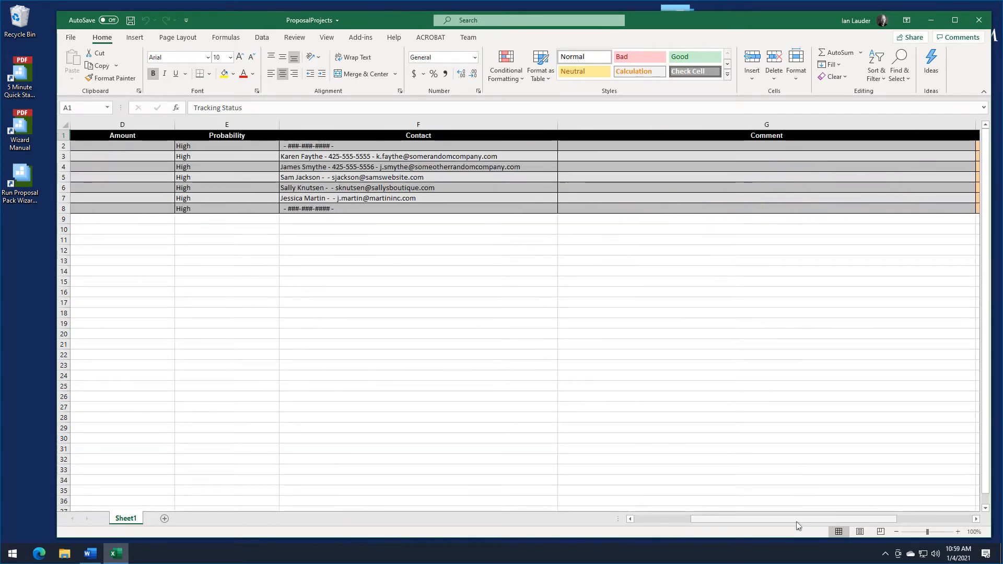
drag(797, 521, 870, 521)
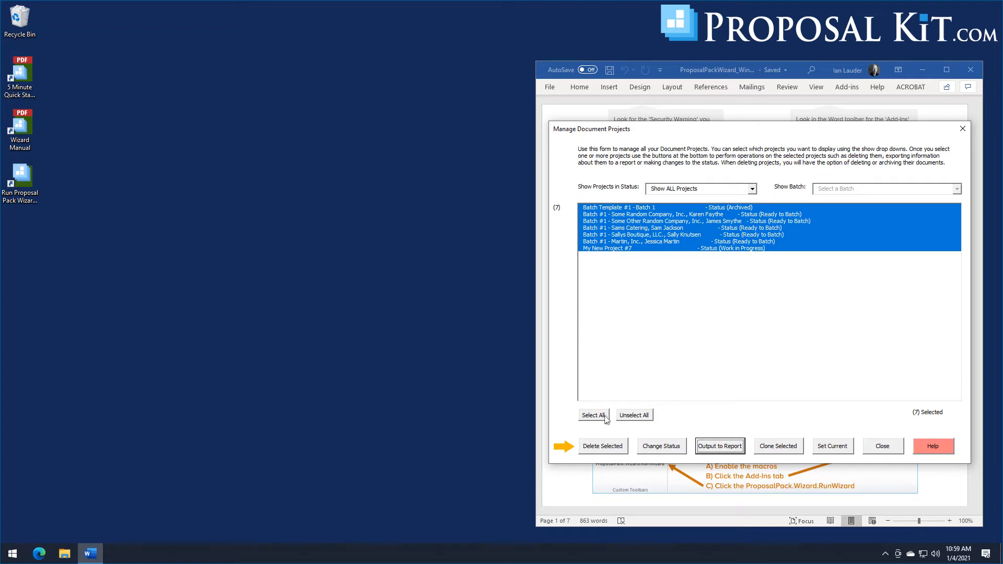
Step: Select only My New Project #7 in the project list and change its project status to Submitted
click(633, 415)
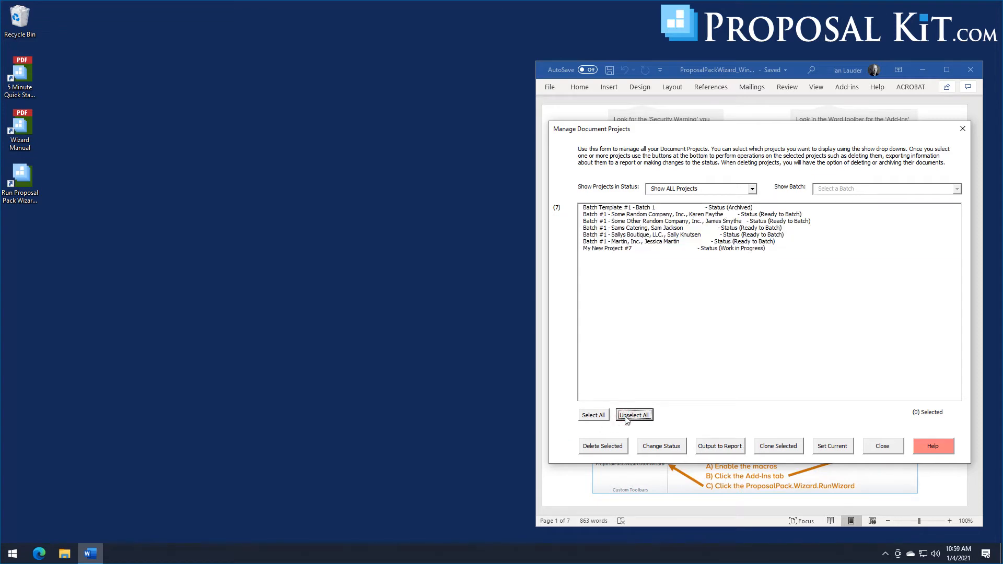
click(616, 249)
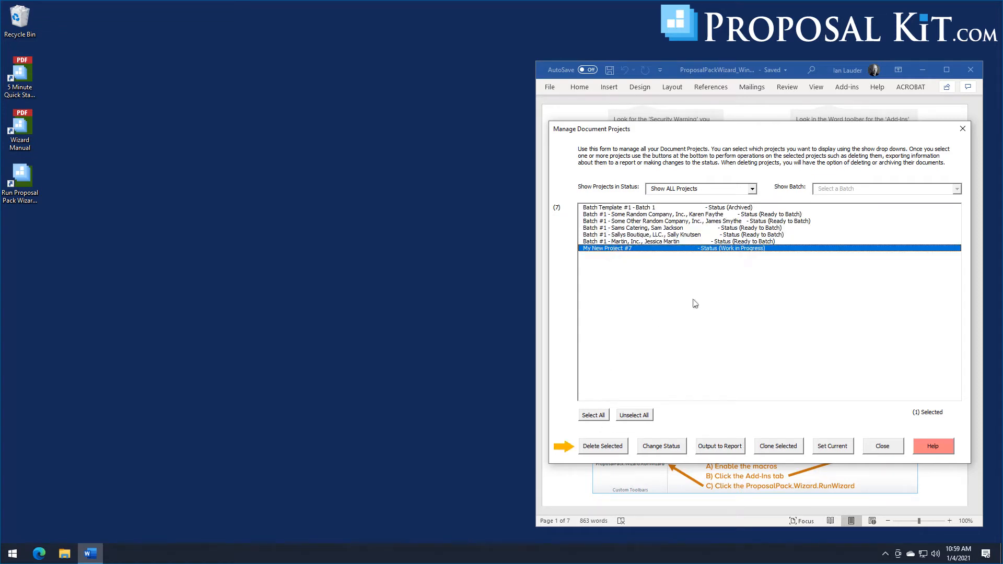
click(662, 448)
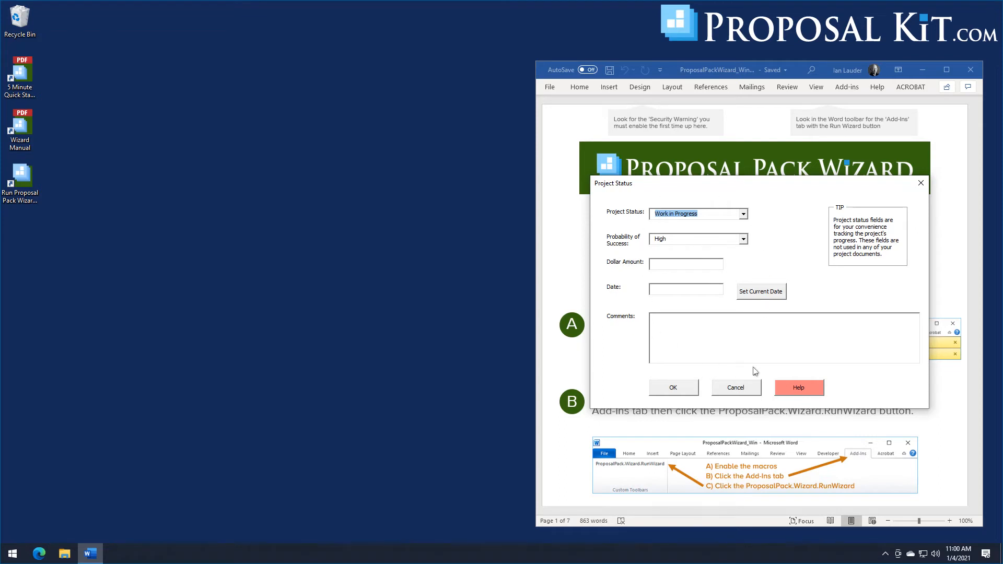
drag(771, 183, 769, 121)
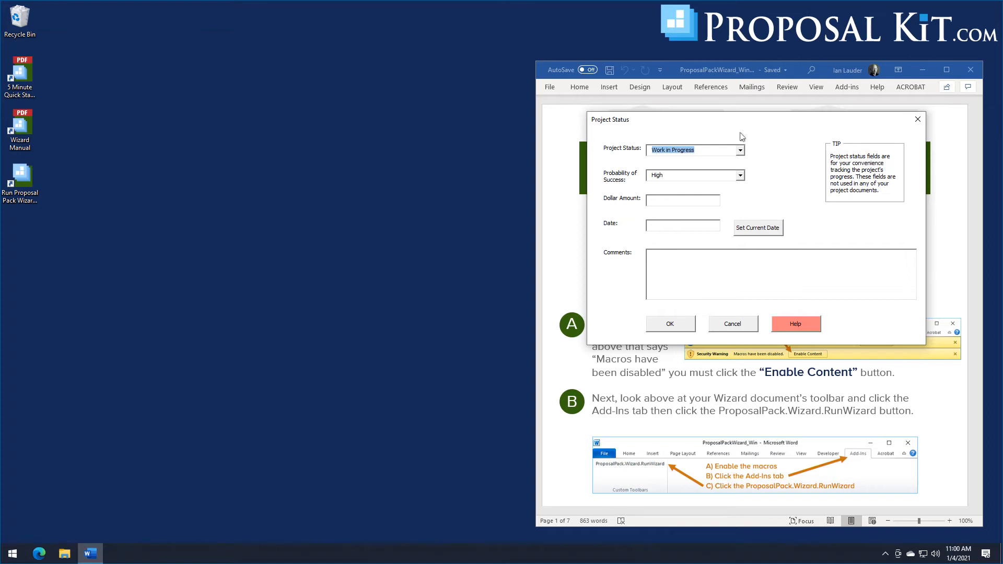
click(741, 150)
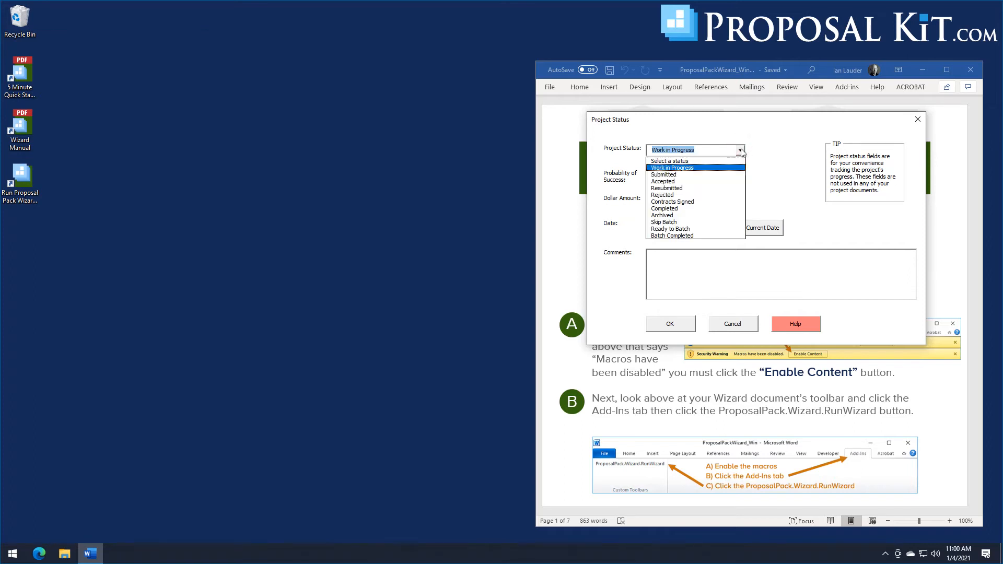
click(663, 175)
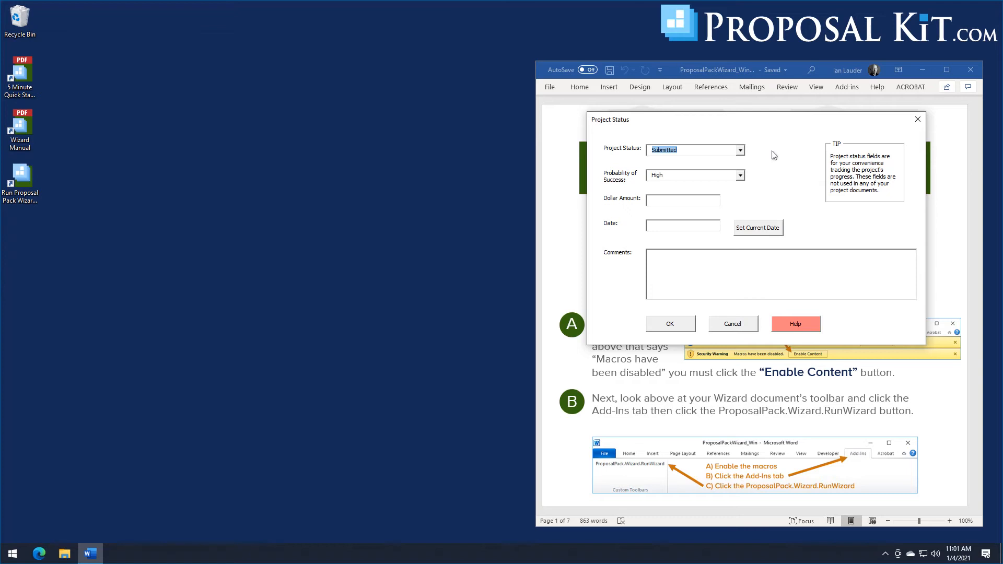
Step: Record a dollar amount of $10,000.00, the current date and the comment "We're going to win this one.", and save the status details
click(696, 225)
click(753, 228)
click(676, 268)
text(We're going to win this one.)
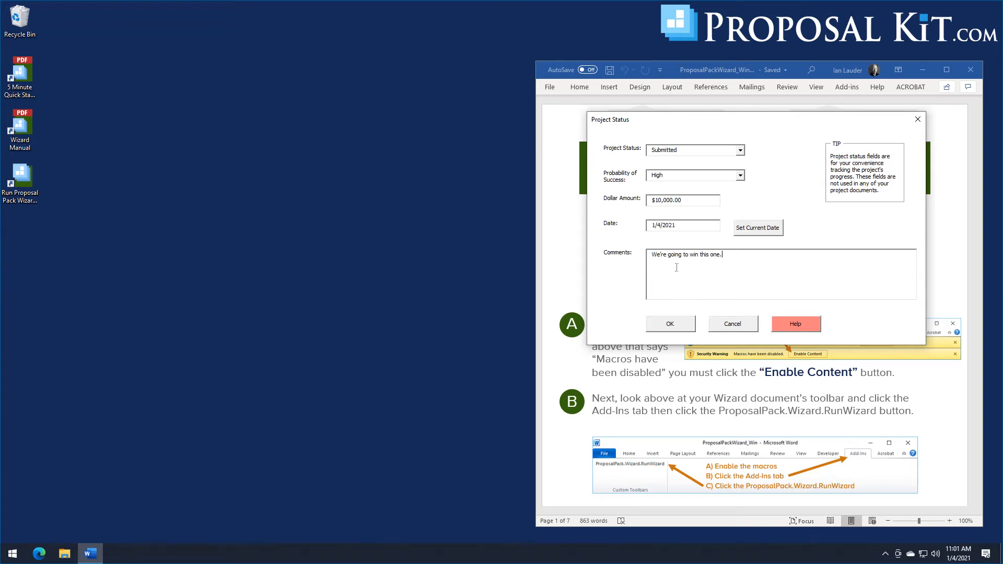
click(682, 325)
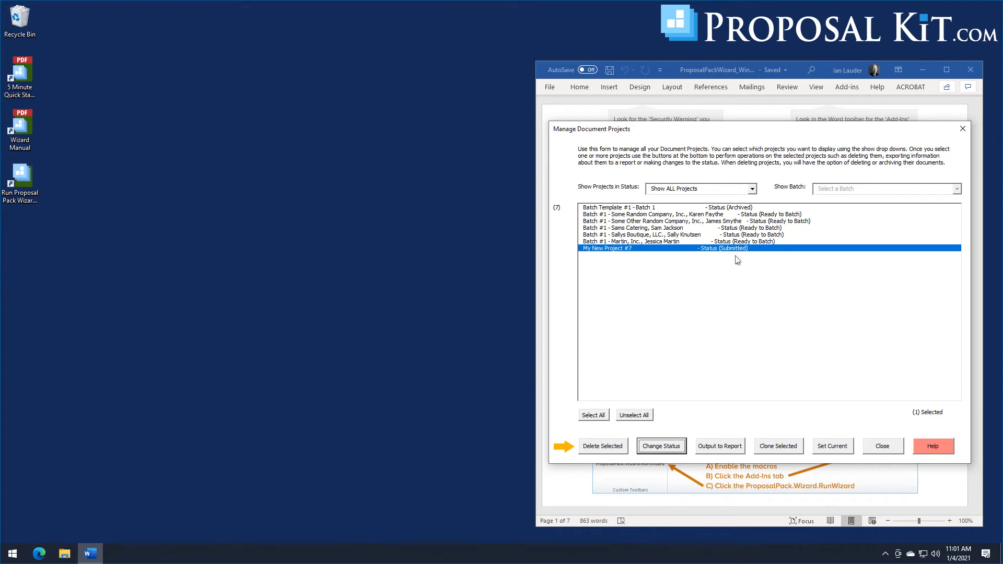
Step: Output a report for My New Project #7, review its status date columns, and close the report
click(723, 447)
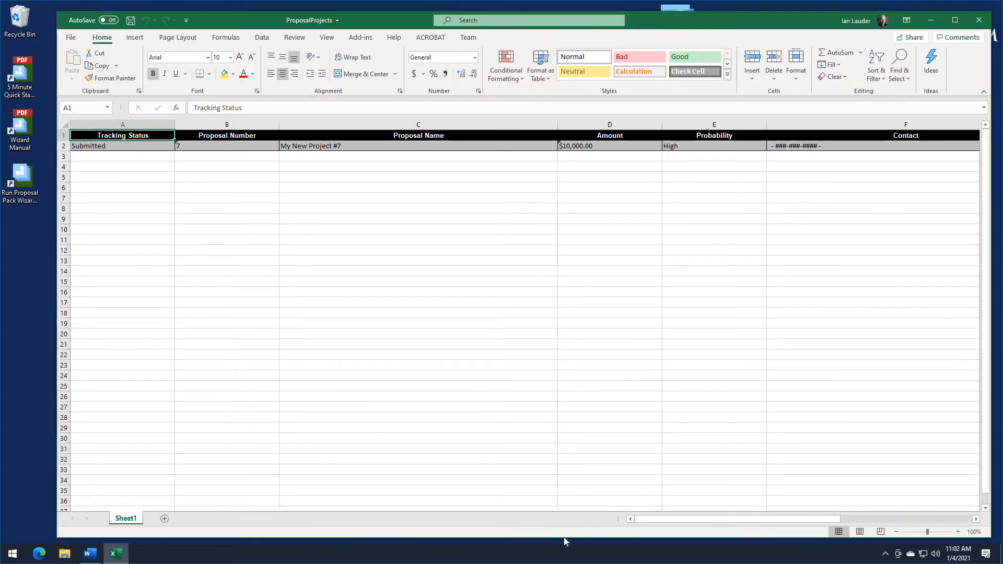
drag(564, 539, 563, 376)
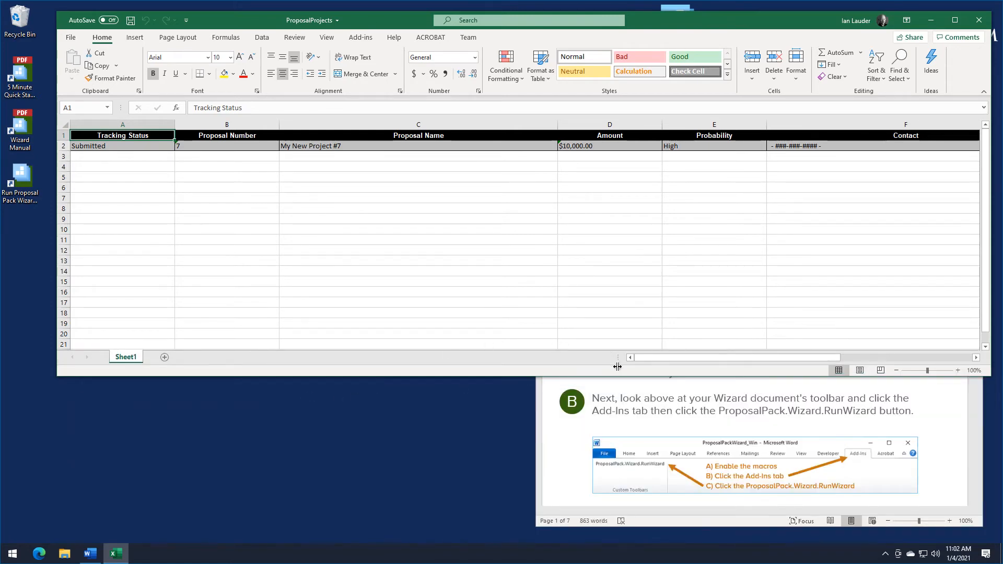
drag(685, 359, 686, 359)
drag(751, 359, 875, 355)
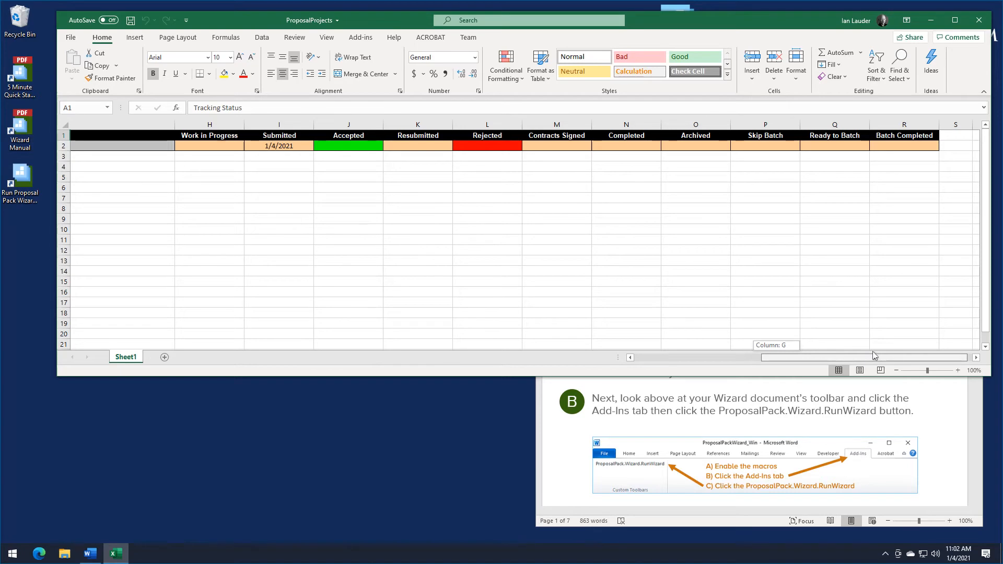
drag(875, 356, 876, 355)
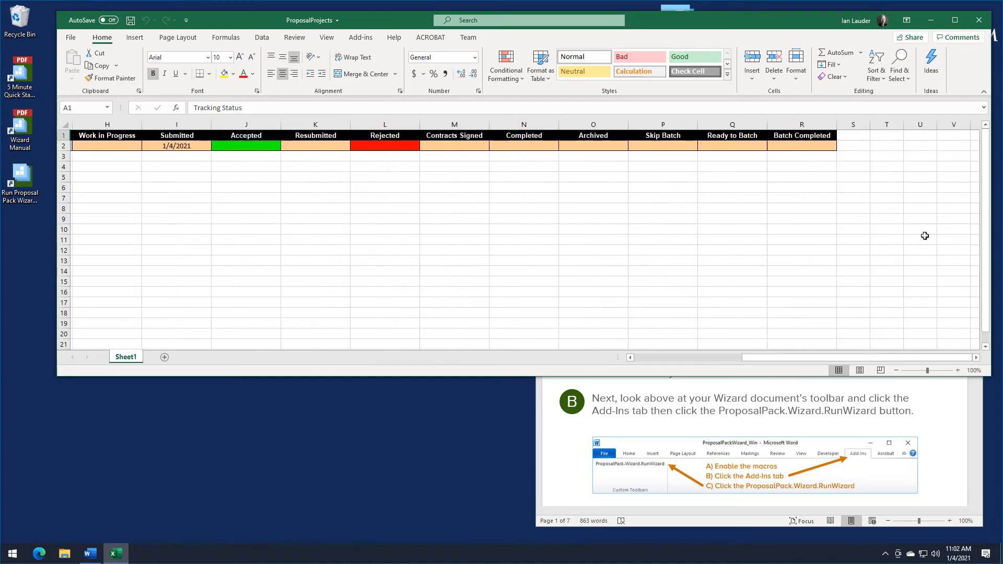
click(974, 20)
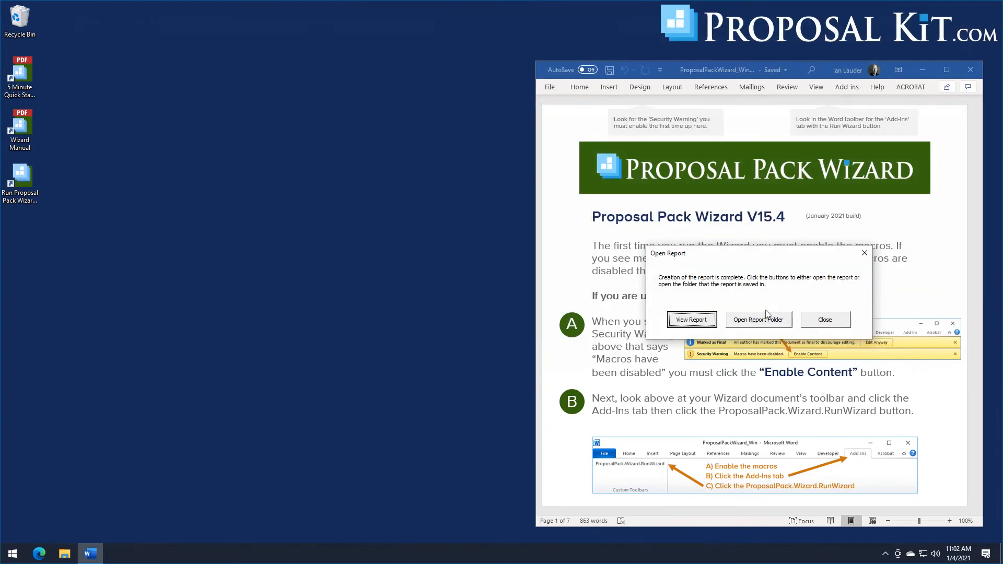
click(808, 319)
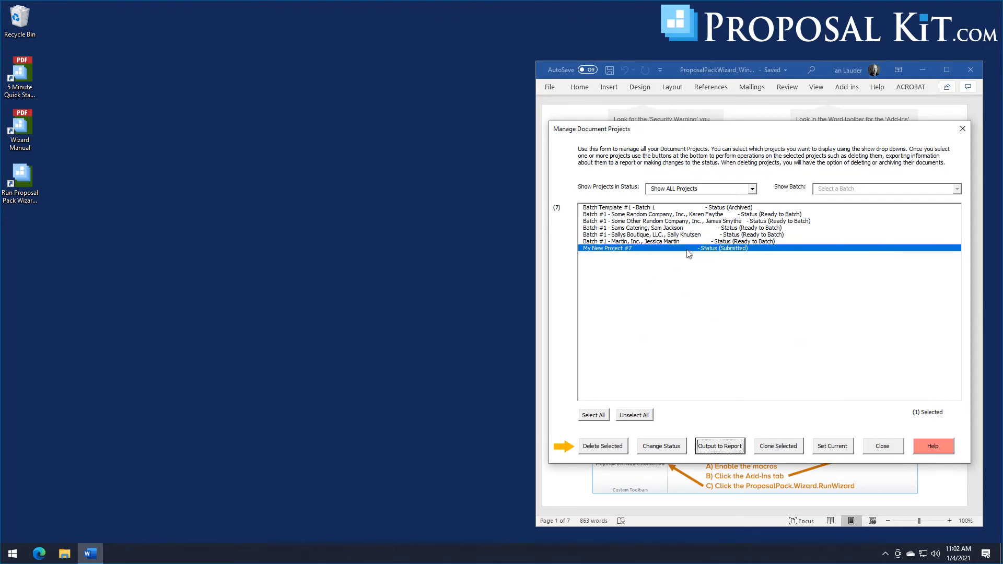
Step: Change the status of My New Project #7 to Rejected and set the status date to 1/6/2021
click(657, 449)
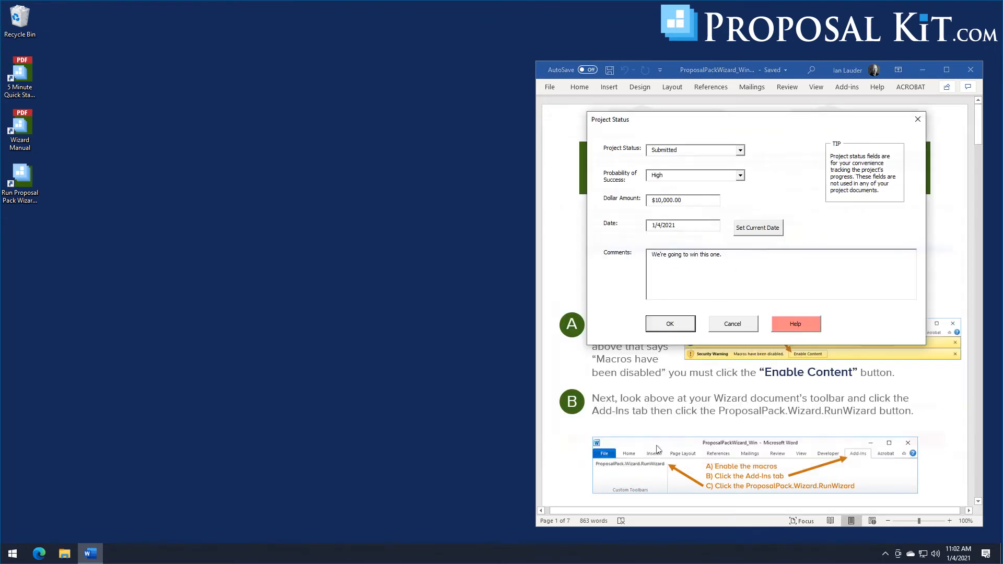
click(741, 151)
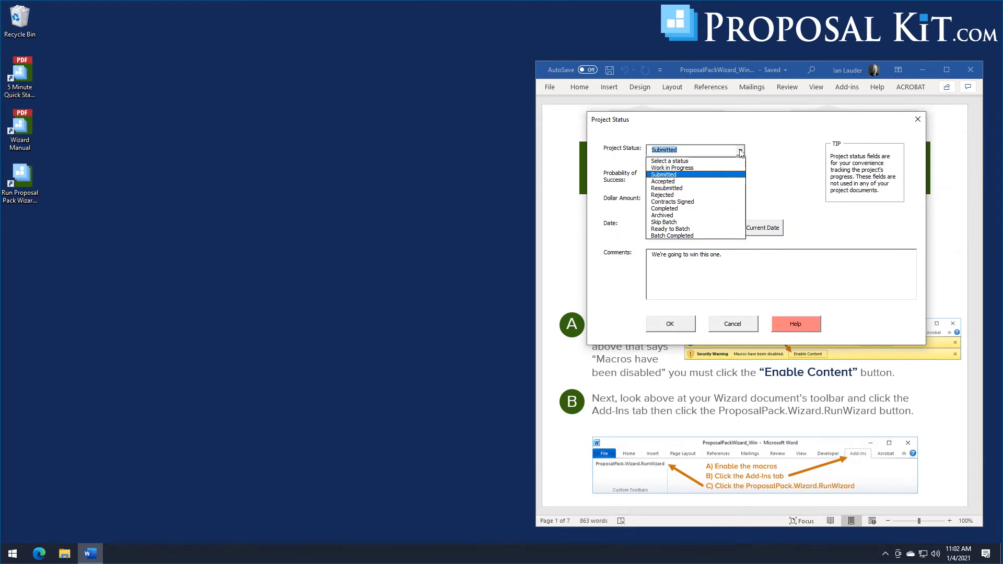
click(663, 195)
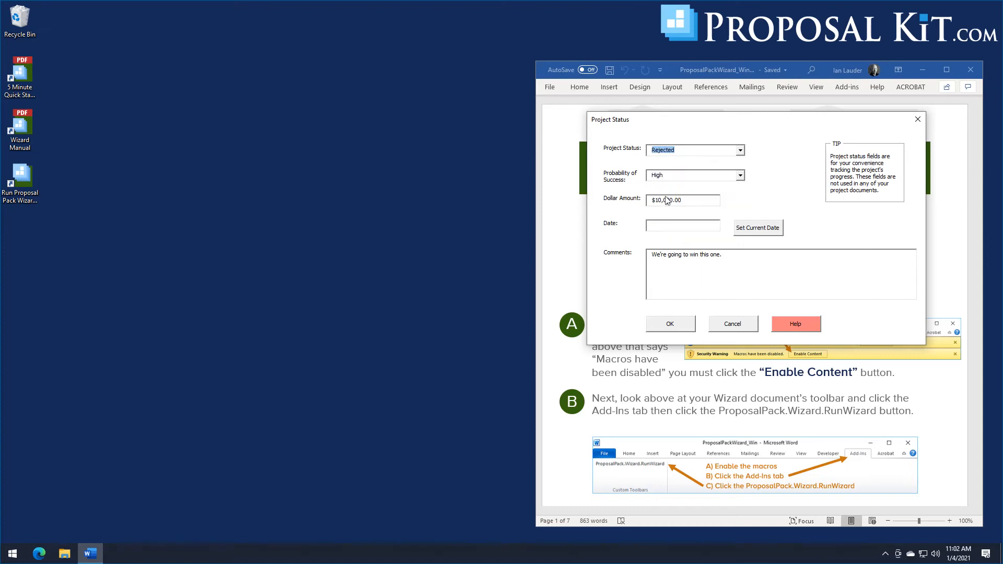
click(747, 229)
double_click(659, 226)
click(663, 227)
Step: Edit the project comment to read "We're didn't win this one." and save the status details
drag(669, 254, 727, 252)
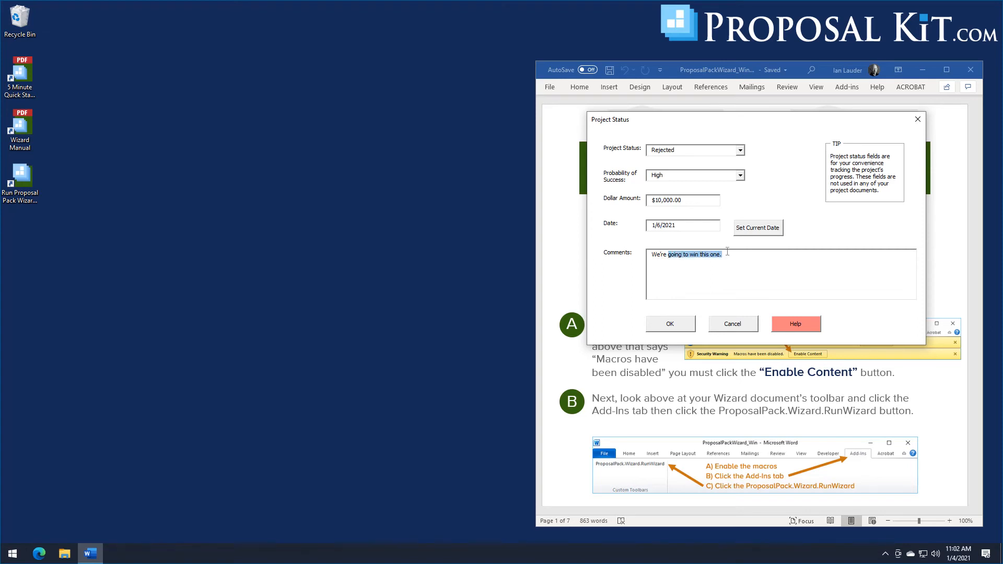
text(didn)
click(686, 323)
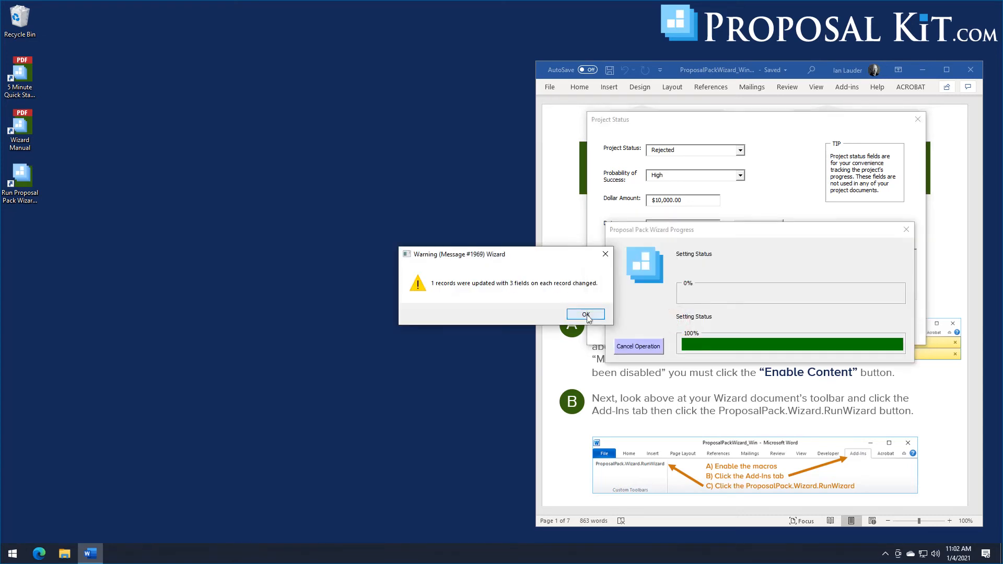
click(585, 315)
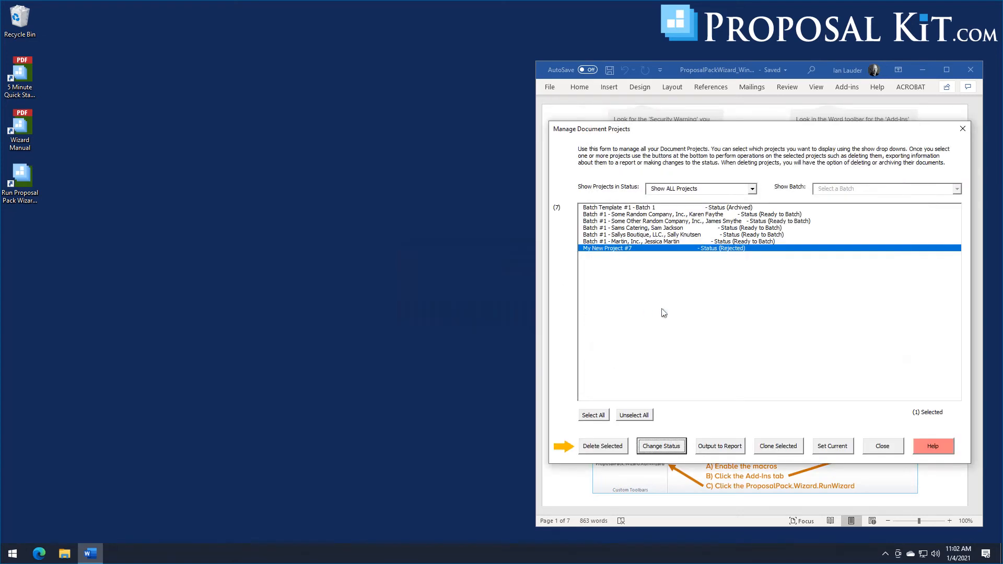
Step: Output a new report for My New Project #7, overwriting the existing ProposalProjects spreadsheet, and open it
click(730, 447)
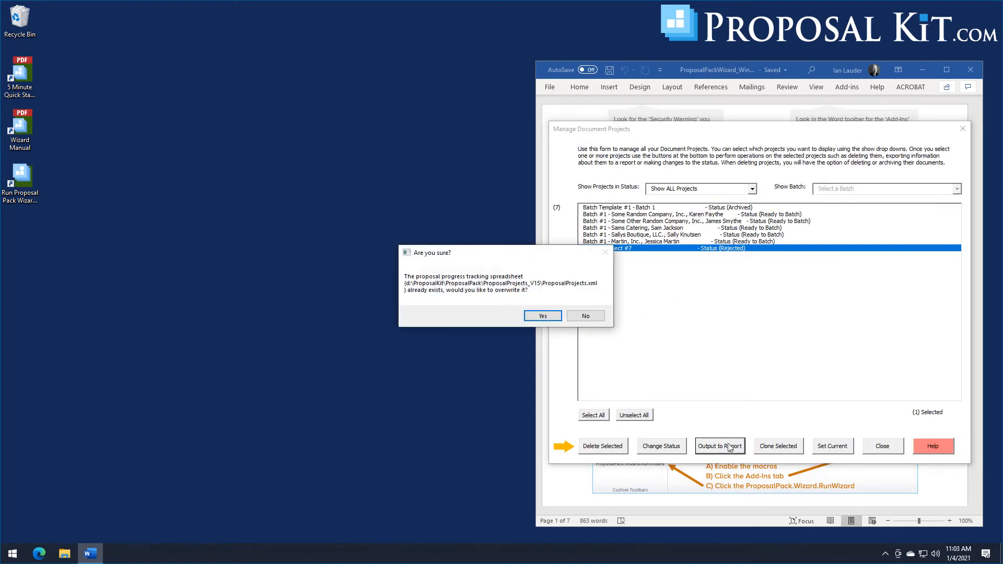
click(543, 316)
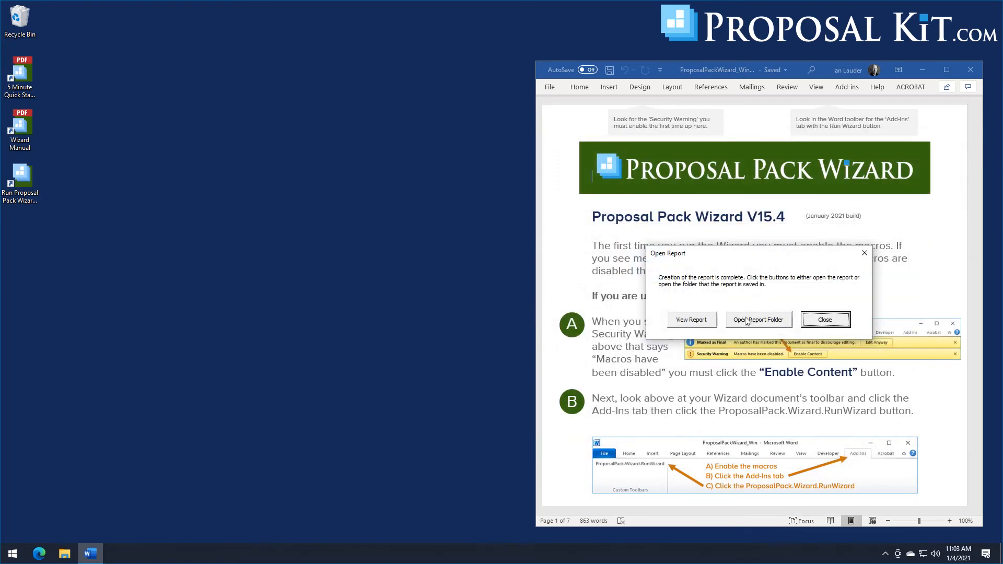
click(689, 321)
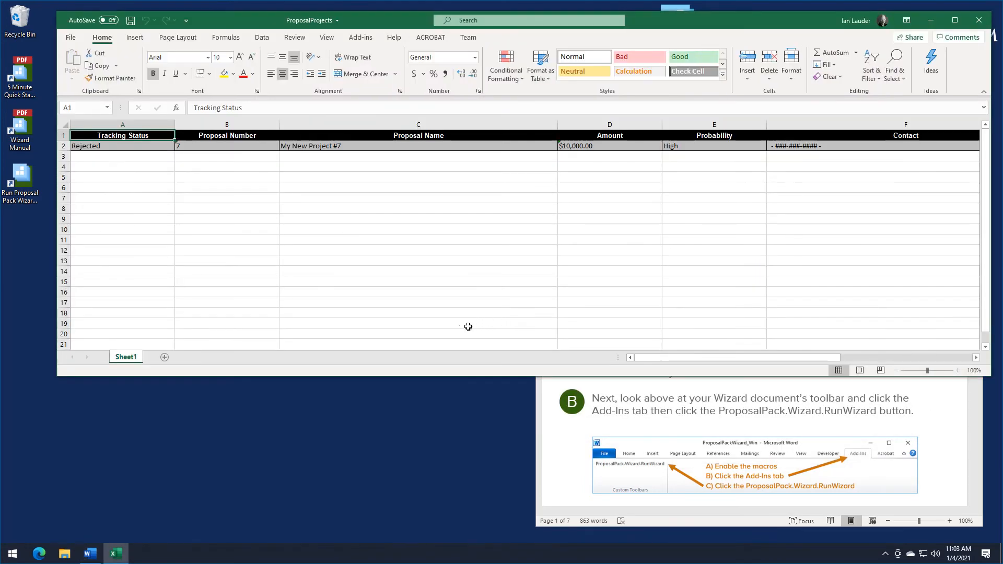
Step: Examine the status date columns from Work in Progress to Batch Completed in the report, and close the spreadsheet
drag(642, 360, 770, 364)
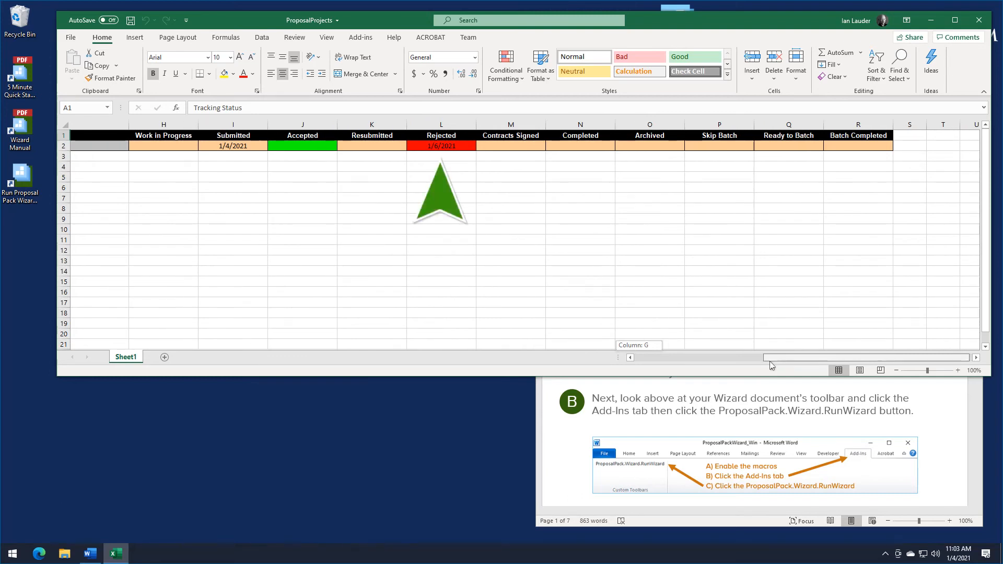
drag(770, 362, 770, 361)
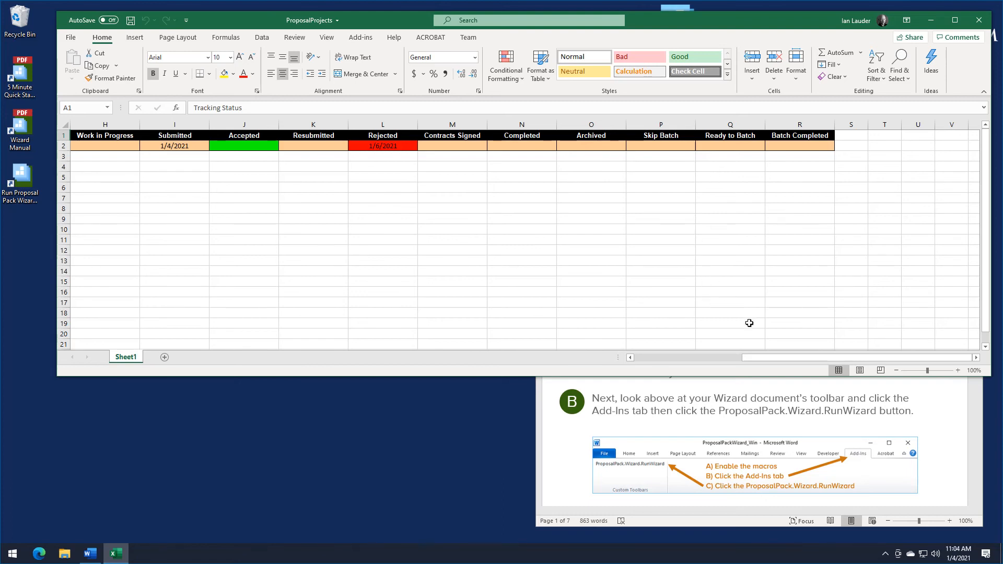
mouse_move(771, 356)
mouse_down()
mouse_move(759, 365)
mouse_move(768, 364)
mouse_up()
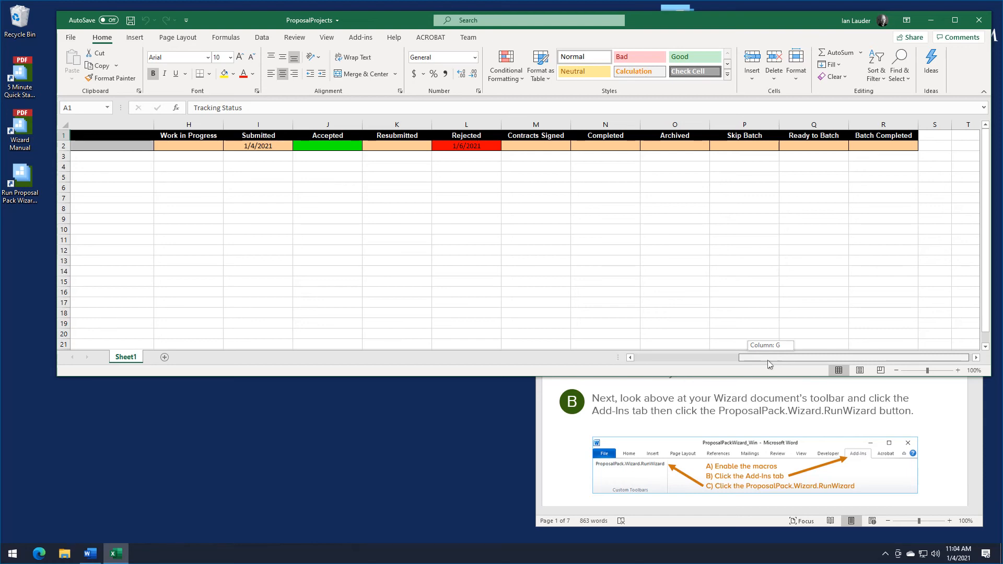
mouse_move(768, 363)
mouse_down()
mouse_move(624, 372)
mouse_move(782, 355)
mouse_up()
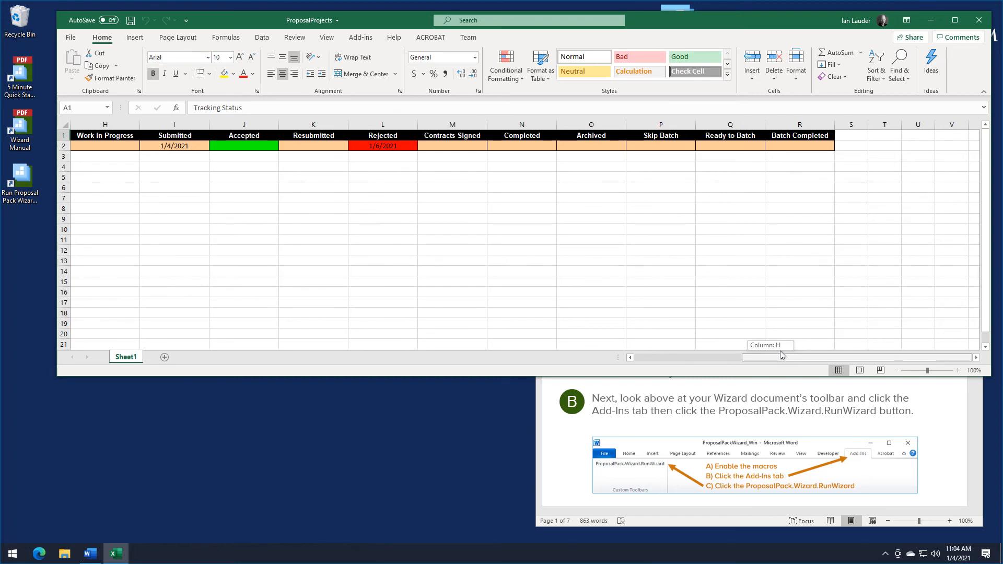
drag(781, 354, 779, 357)
drag(779, 357, 661, 368)
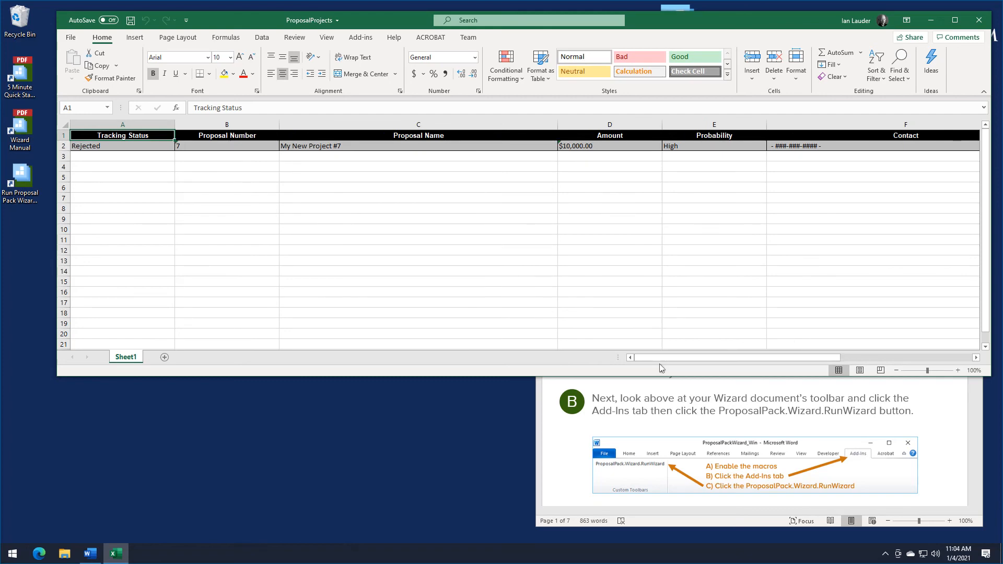
click(977, 21)
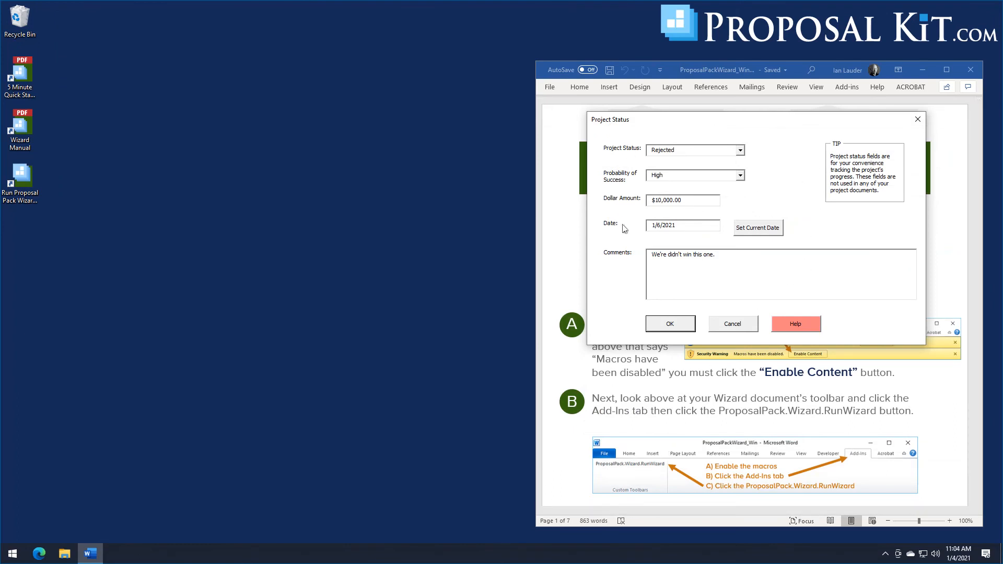
Step: Review the available choices for project status and probability of success, and submit the status form without editing any field
click(740, 151)
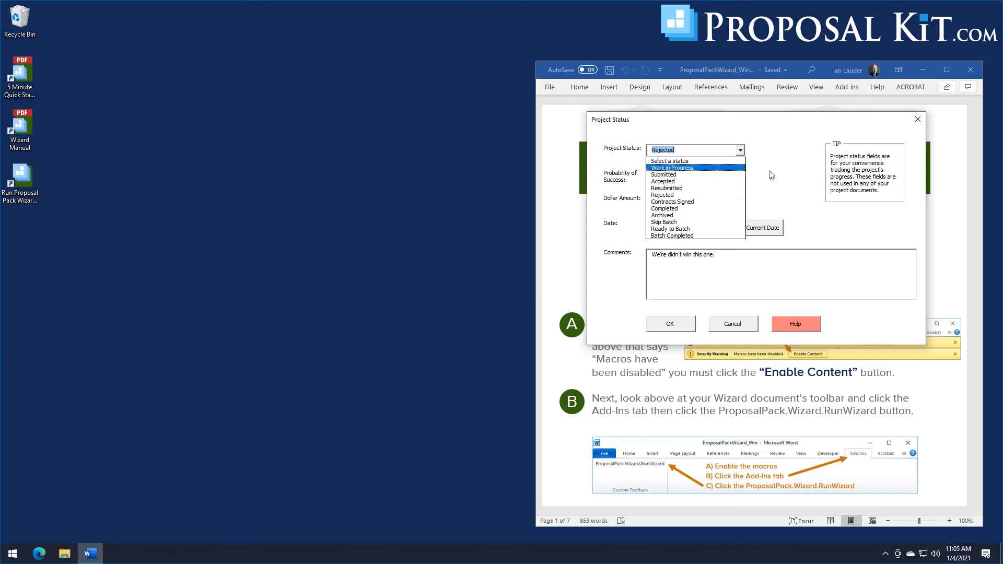
click(740, 175)
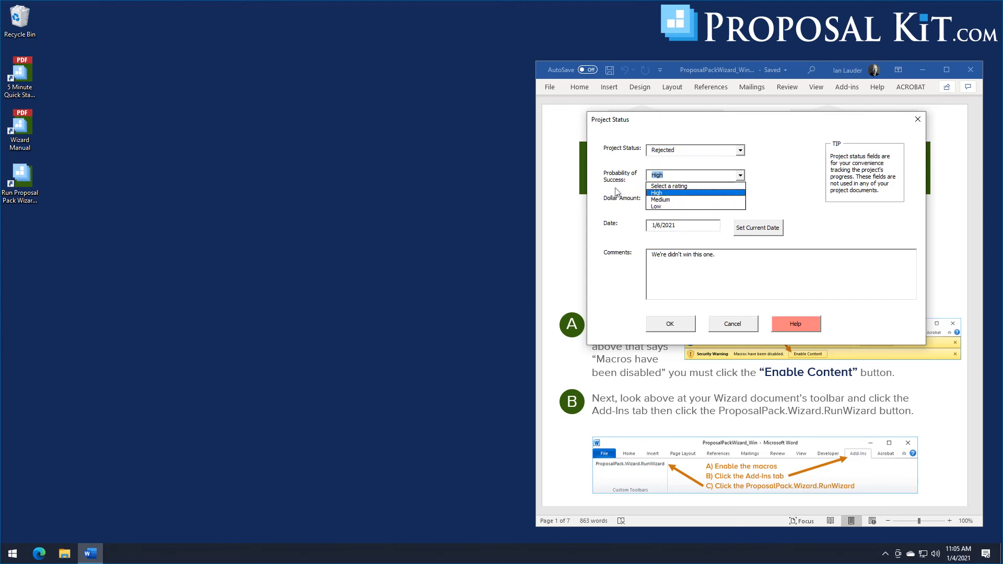
click(758, 177)
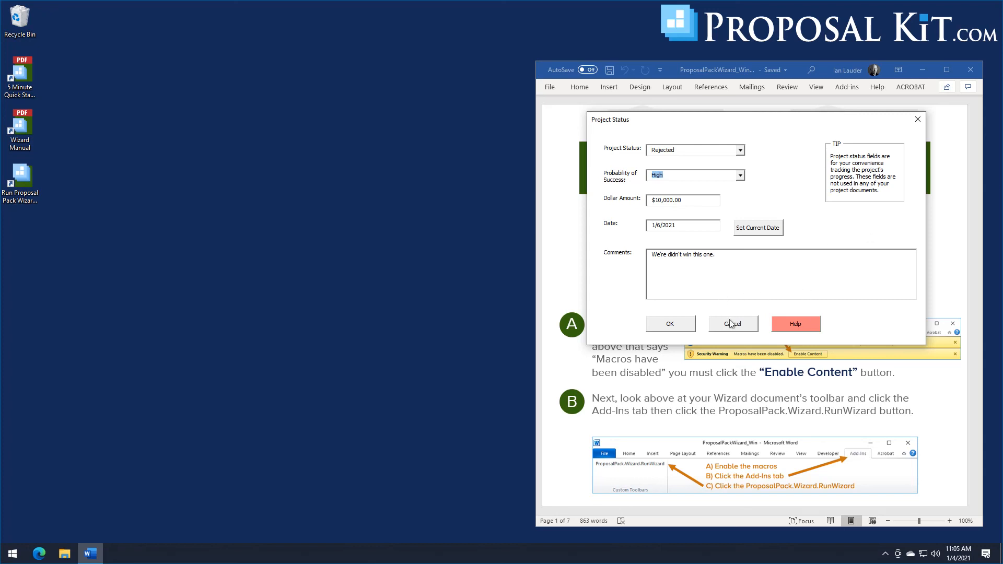
click(680, 329)
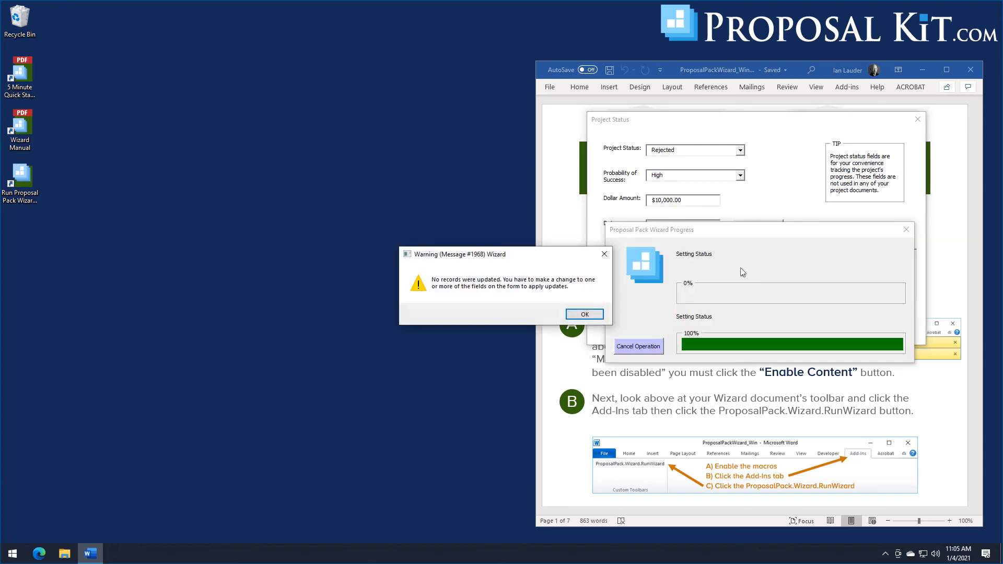